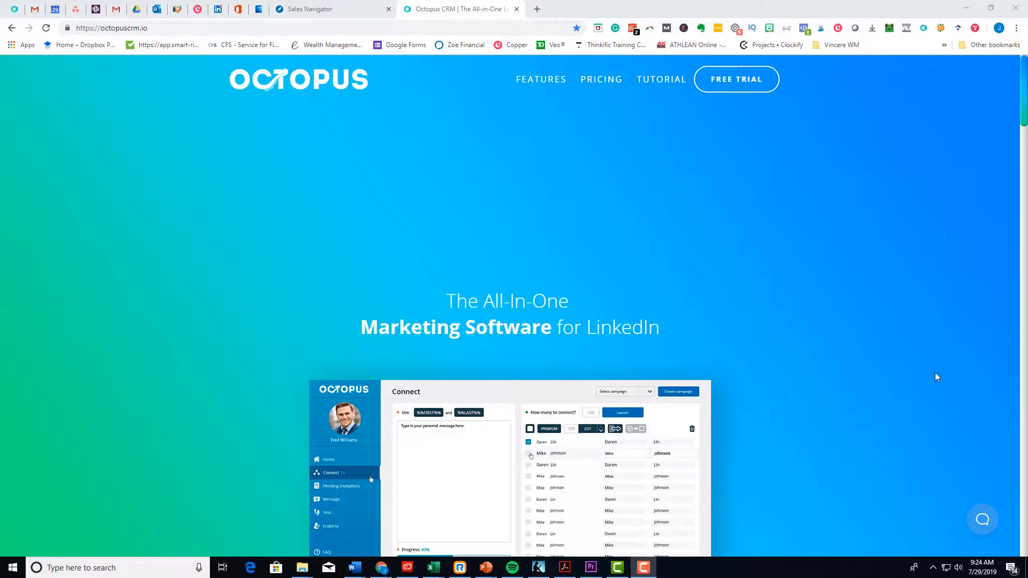
- Compare the monthly and annual prices of the Octopus pricing plans
{"action": "left_click", "coordinate": [602, 83]}
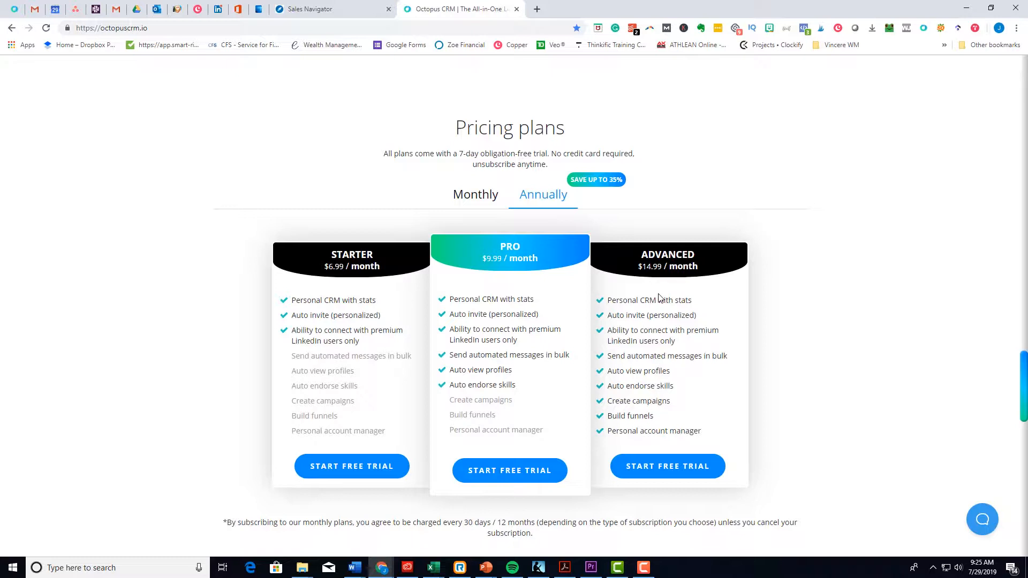
{"action": "left_click", "coordinate": [475, 196]}
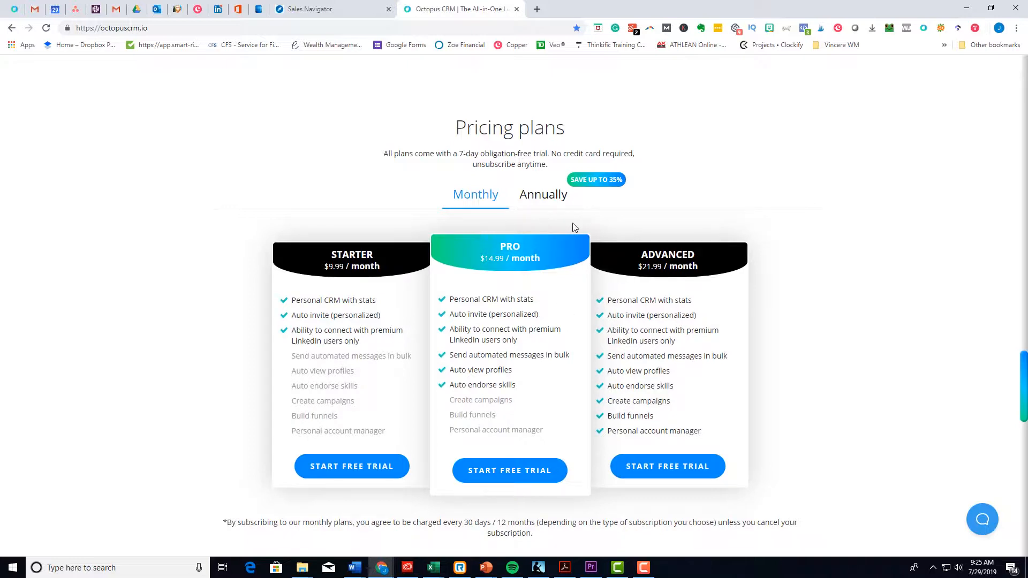
{"action": "left_click", "coordinate": [545, 198]}
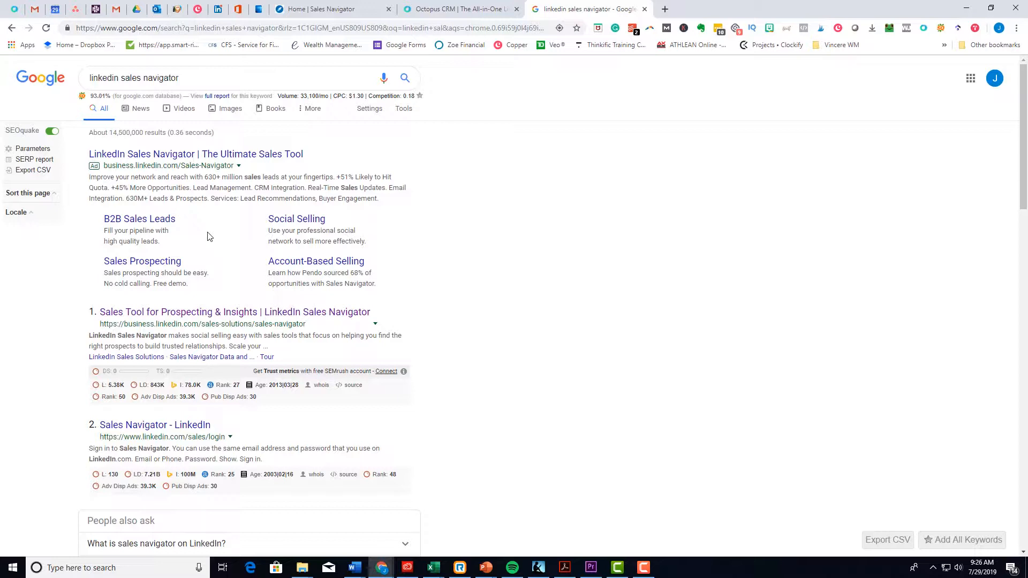
- Open the LinkedIn Sales Navigator product page from the search results and look over its free trial offer
{"action": "left_click", "coordinate": [315, 311]}
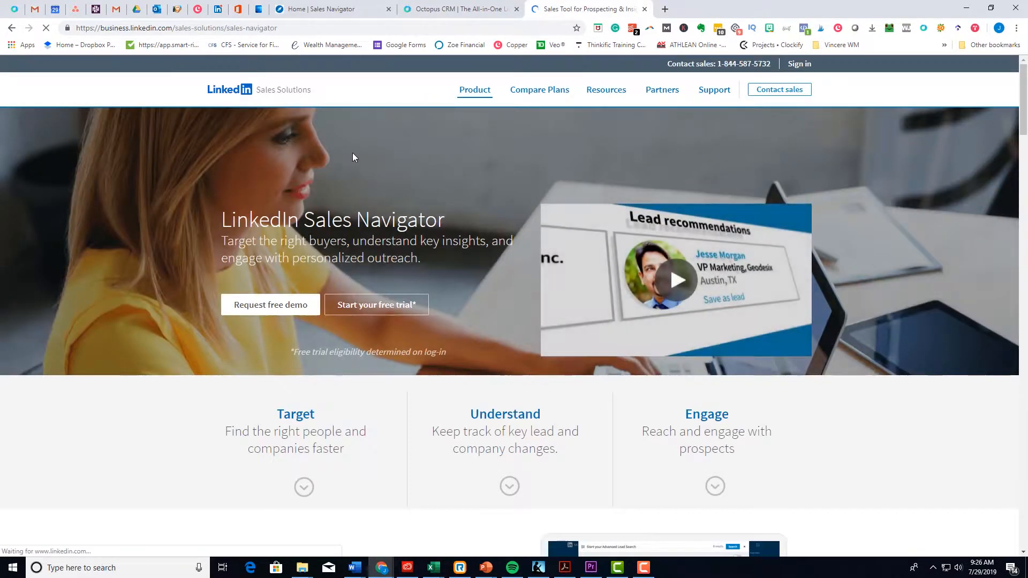
{"action": "scroll", "coordinate": [433, 214], "scroll_direction": "down", "scroll_amount": 2}
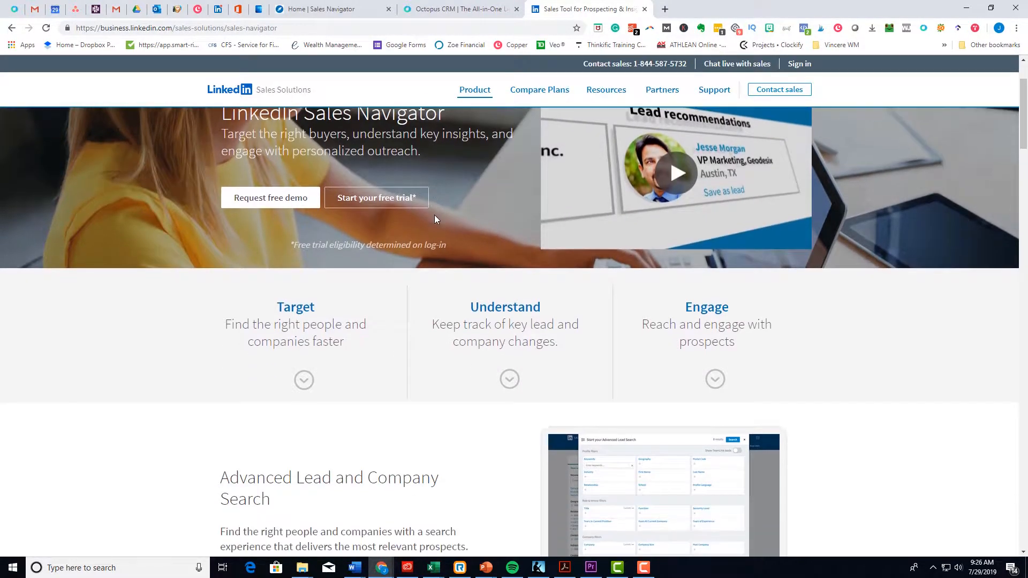
{"action": "scroll", "coordinate": [438, 220], "scroll_direction": "up", "scroll_amount": 1}
{"action": "scroll", "coordinate": [438, 226], "scroll_direction": "up", "scroll_amount": 2}
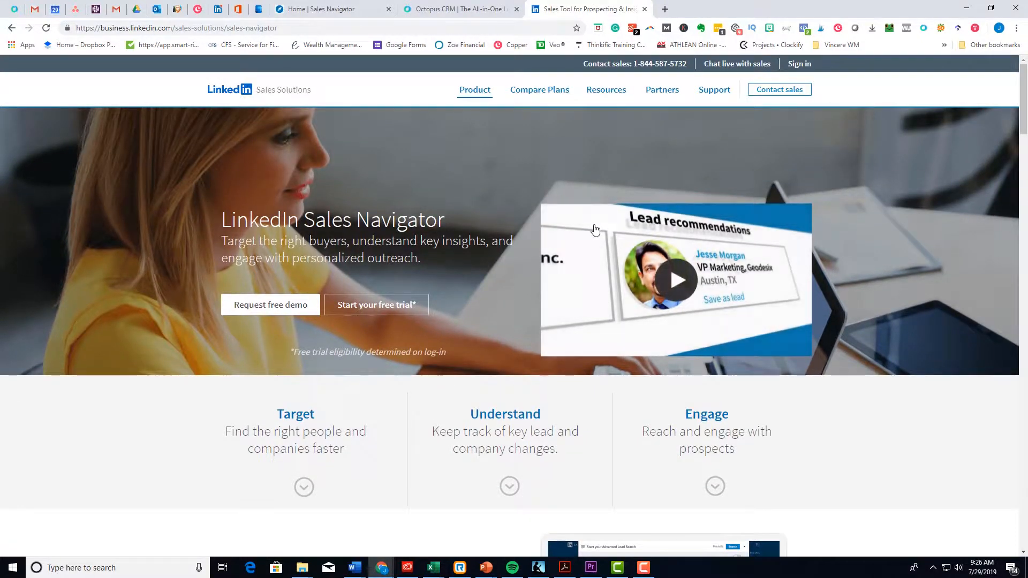
- Switch to Sales Navigator and rerun the recent CPA lead search for 2nd-degree connections in the United States
{"action": "left_click", "coordinate": [328, 11]}
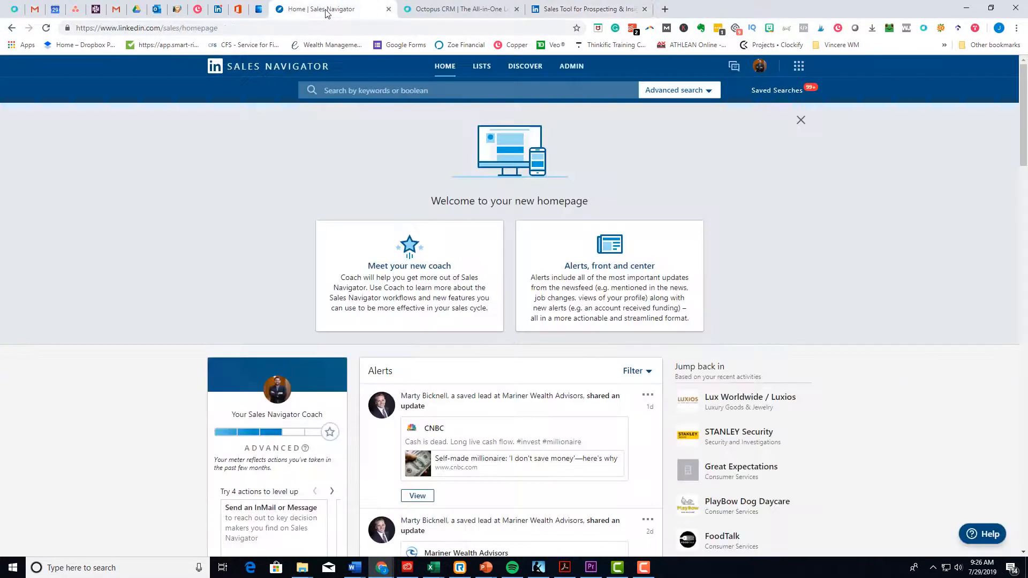
{"action": "left_click", "coordinate": [396, 92]}
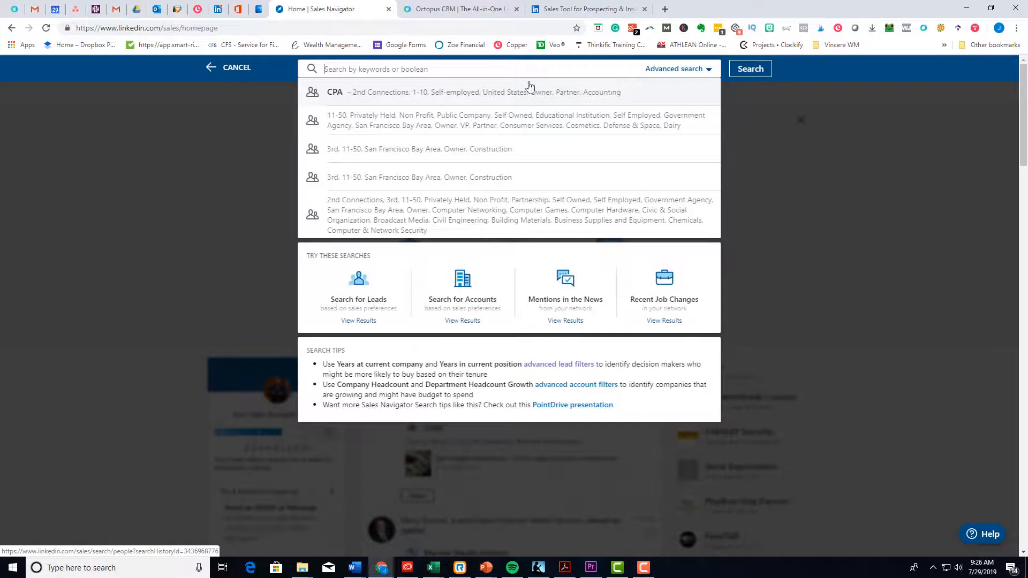
{"action": "left_click", "coordinate": [488, 101]}
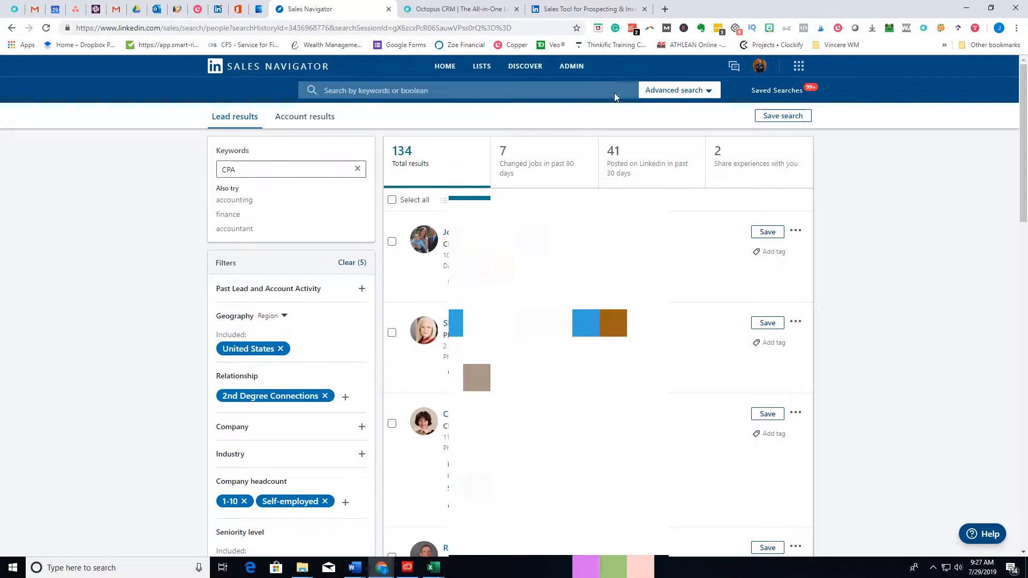
- Review the CPA search's filters, including the relationship and industry options, company headcount, seniority level and function
{"action": "scroll", "coordinate": [303, 217], "scroll_direction": "down", "scroll_amount": 1}
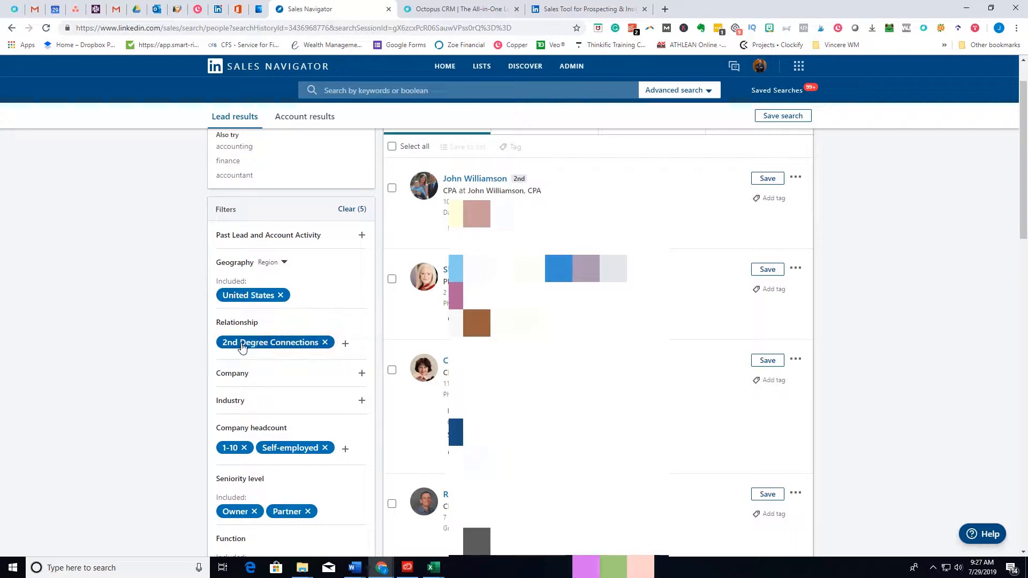
{"action": "left_click", "coordinate": [351, 346]}
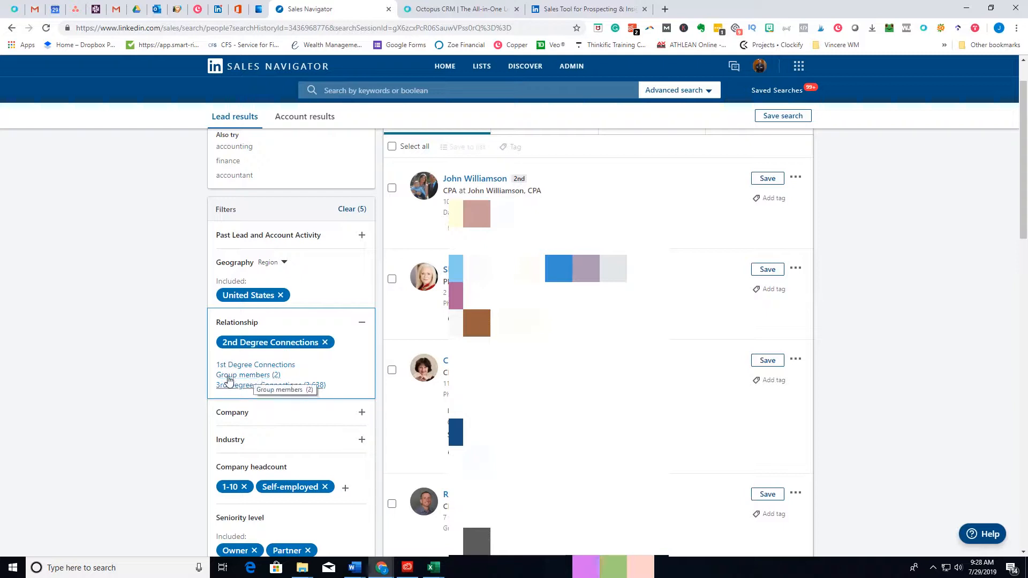
{"action": "scroll", "coordinate": [252, 380], "scroll_direction": "down", "scroll_amount": 2}
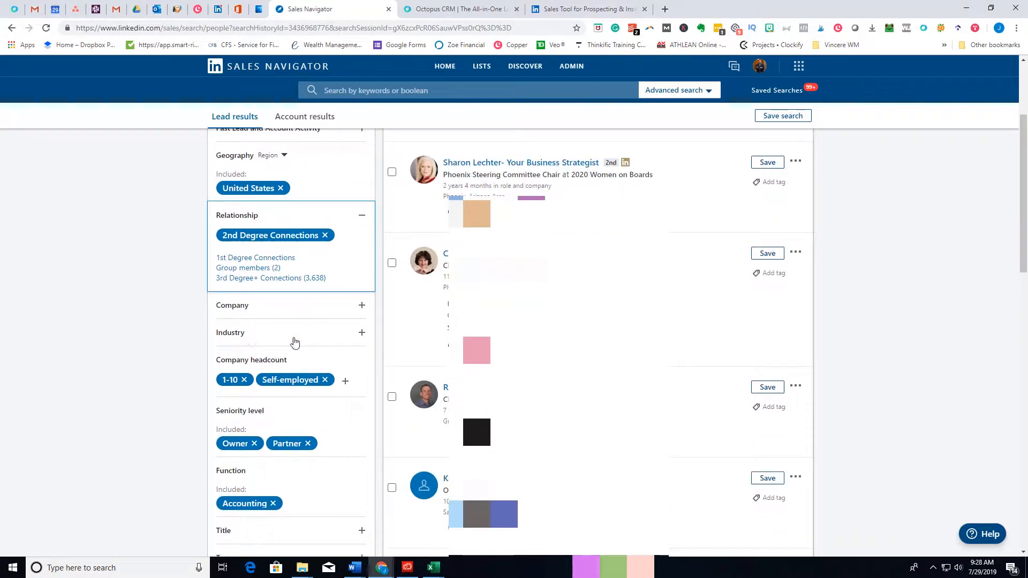
{"action": "left_click", "coordinate": [349, 339]}
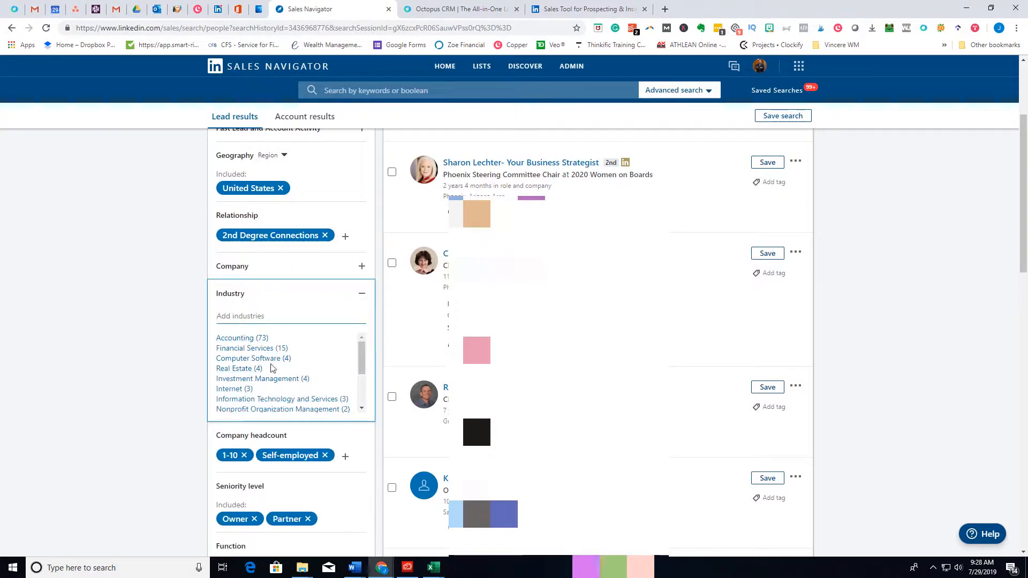
{"action": "left_click", "coordinate": [363, 294]}
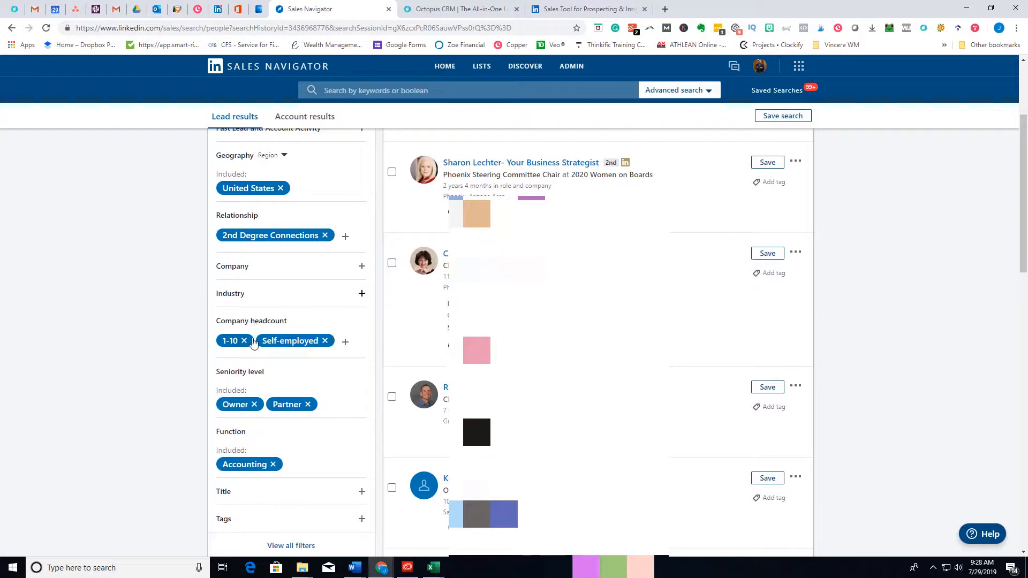
{"action": "scroll", "coordinate": [298, 404], "scroll_direction": "down", "scroll_amount": 2}
{"action": "scroll", "coordinate": [300, 377], "scroll_direction": "up", "scroll_amount": 2}
{"action": "scroll", "coordinate": [285, 341], "scroll_direction": "up", "scroll_amount": 1}
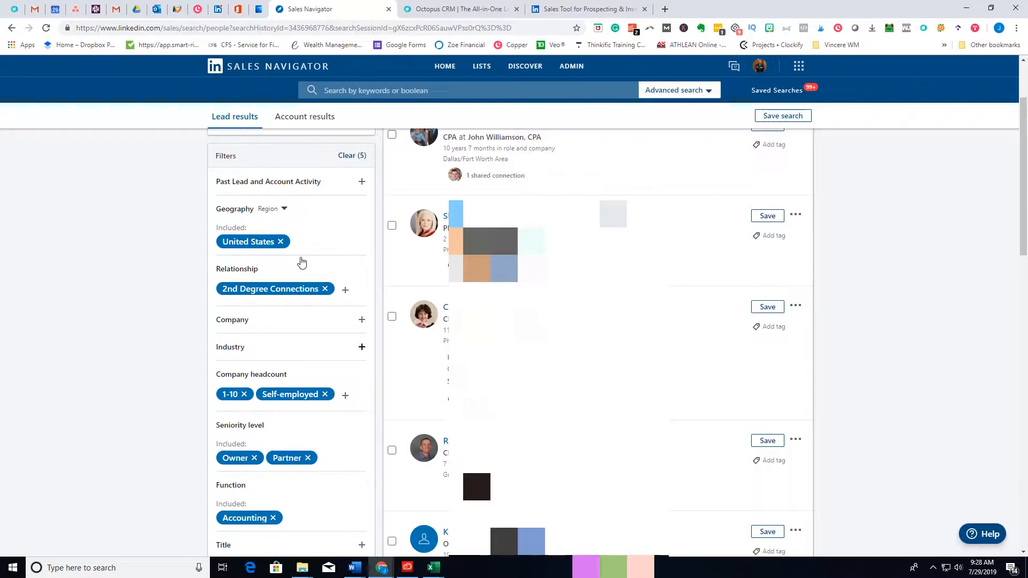
{"action": "mouse_move", "coordinate": [233, 252]}
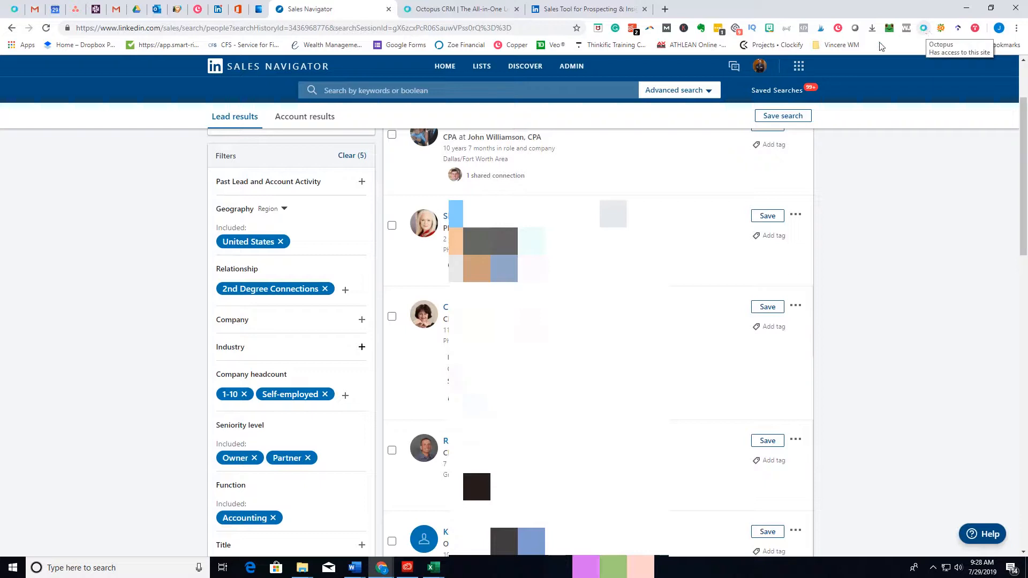
{"action": "scroll", "coordinate": [514, 184], "scroll_direction": "up", "scroll_amount": 2}
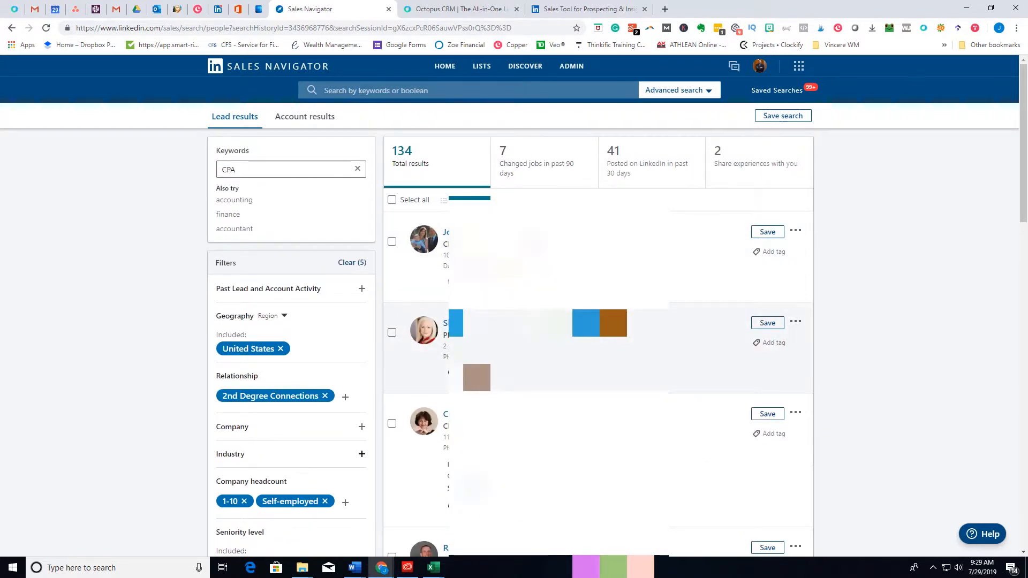
{"action": "left_click", "coordinate": [924, 29]}
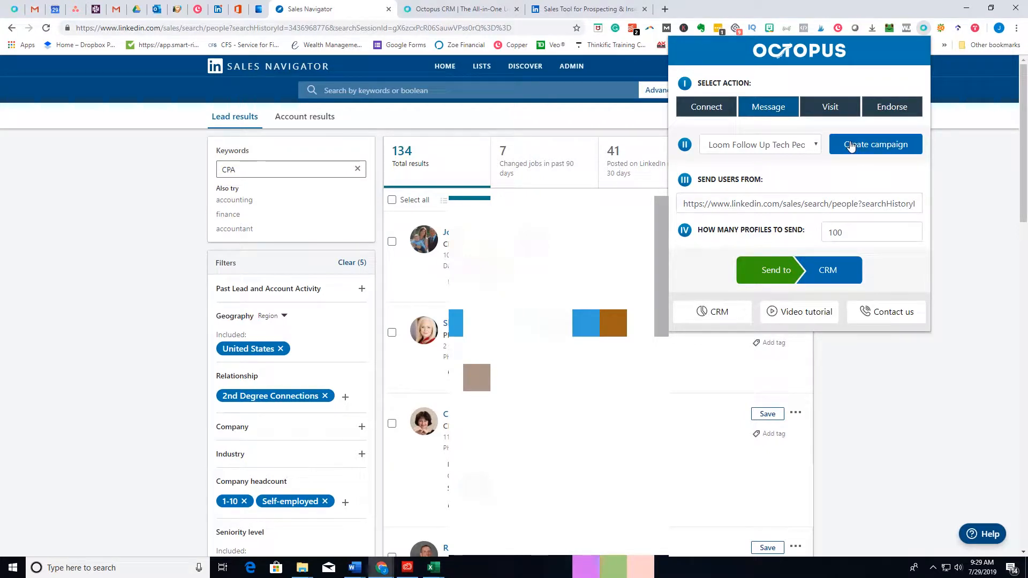
{"action": "left_click", "coordinate": [851, 146]}
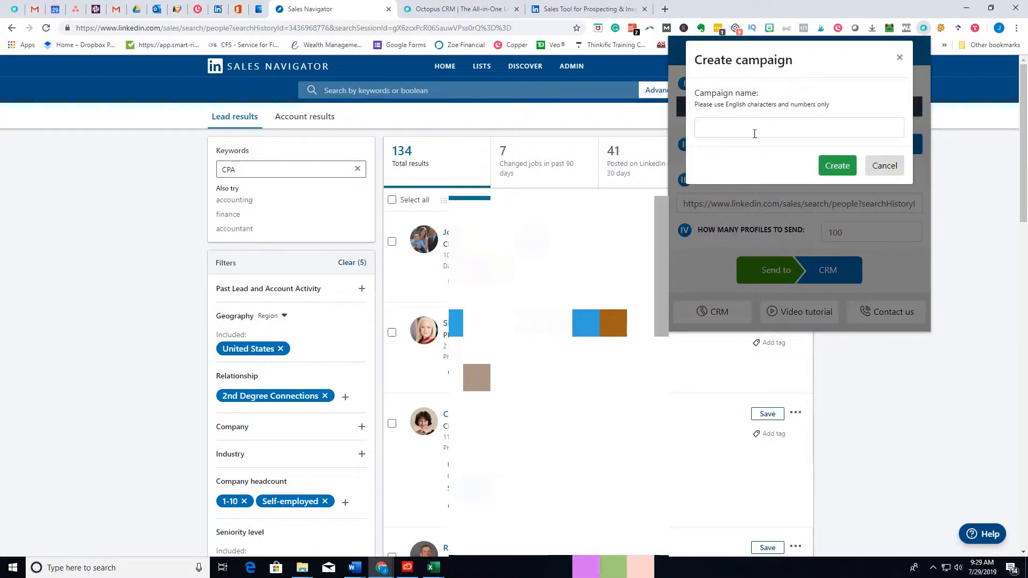
{"action": "left_click", "coordinate": [882, 166]}
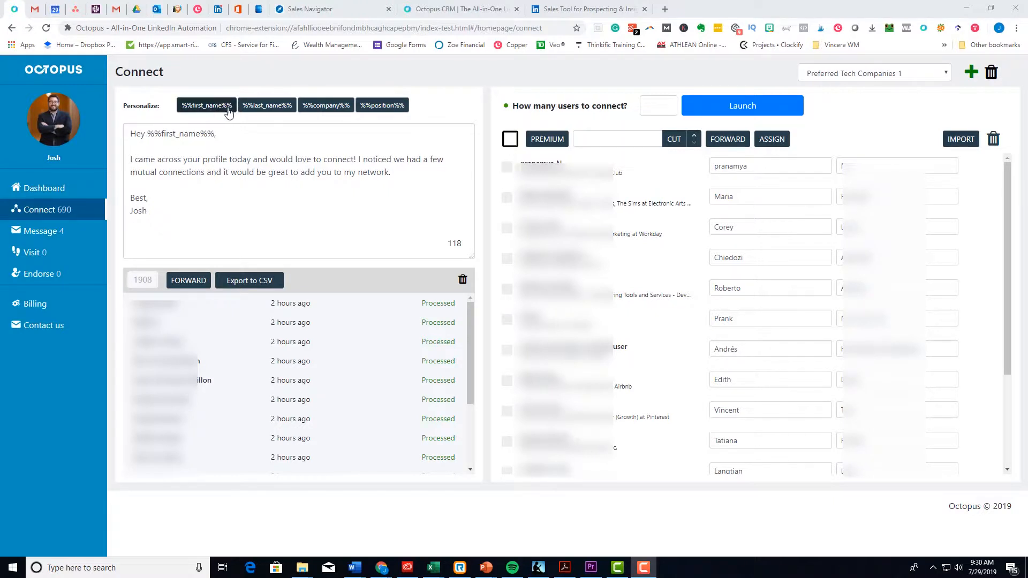
- Examine the Preferred Tech Companies 1 connection message with its first-name placeholder and look through the list of queued users
{"action": "left_click_drag", "start_coordinate": [148, 134], "coordinate": [215, 135]}
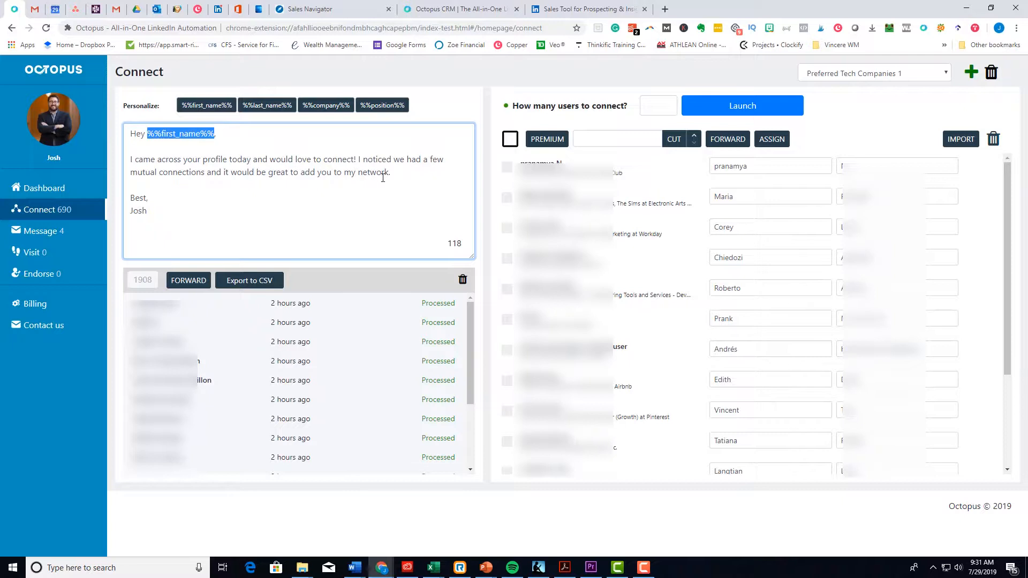
{"action": "left_click", "coordinate": [397, 183]}
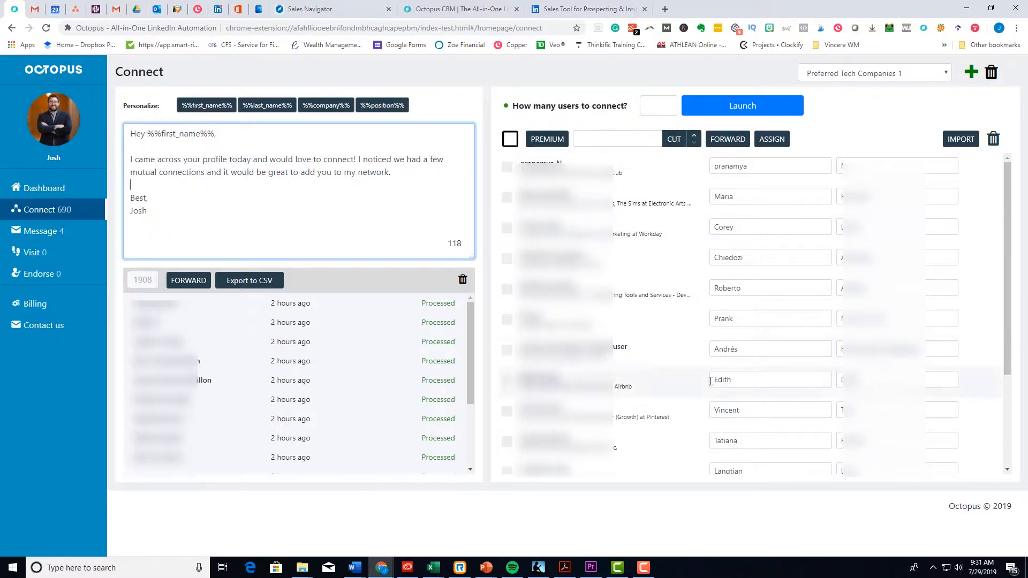
{"action": "scroll", "coordinate": [649, 351], "scroll_direction": "down", "scroll_amount": 5}
{"action": "scroll", "coordinate": [659, 383], "scroll_direction": "up", "scroll_amount": 6}
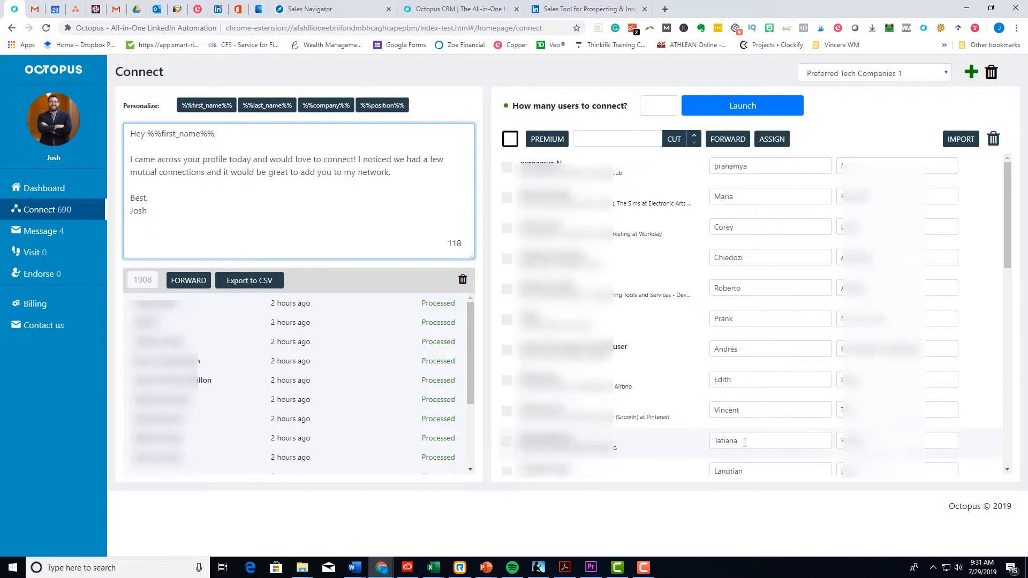
{"action": "scroll", "coordinate": [745, 441], "scroll_direction": "down", "scroll_amount": 5}
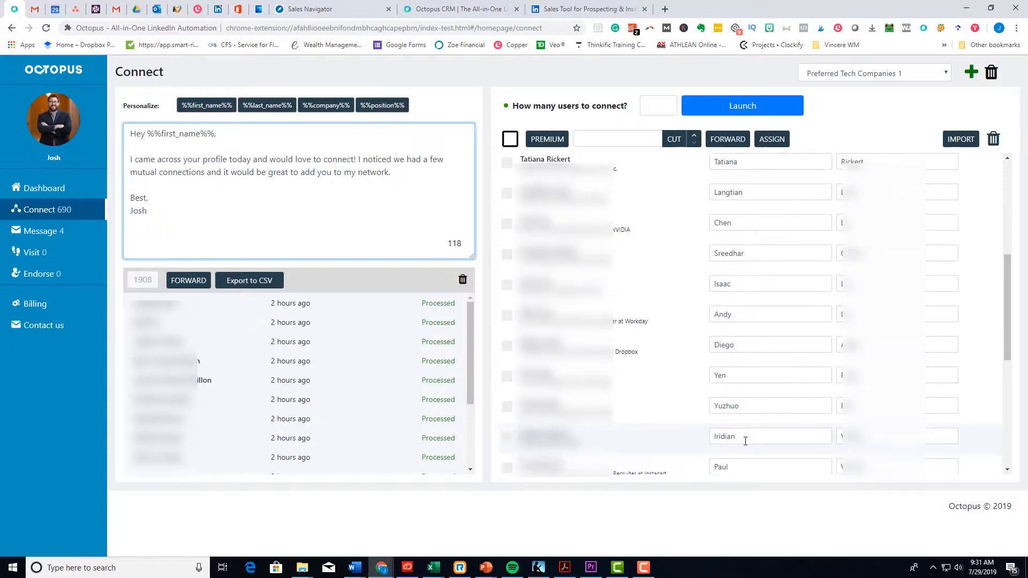
{"action": "scroll", "coordinate": [745, 442], "scroll_direction": "down", "scroll_amount": 4}
{"action": "scroll", "coordinate": [745, 441], "scroll_direction": "up", "scroll_amount": 3}
{"action": "scroll", "coordinate": [746, 441], "scroll_direction": "up", "scroll_amount": 6}
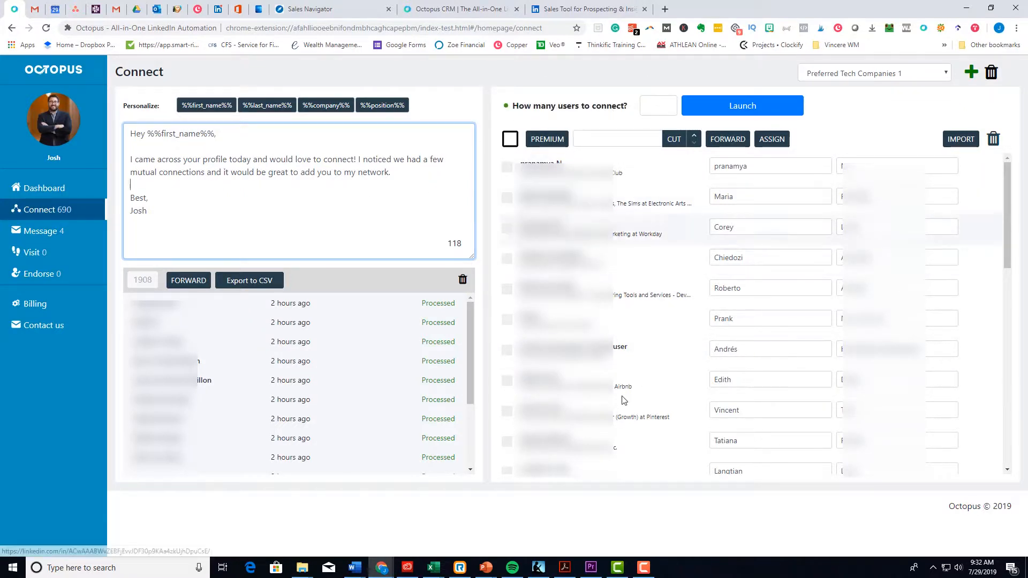
- Check which message campaign is assigned as follow-up to the Preferred Tech Companies 1 connect campaign
{"action": "left_click", "coordinate": [666, 111]}
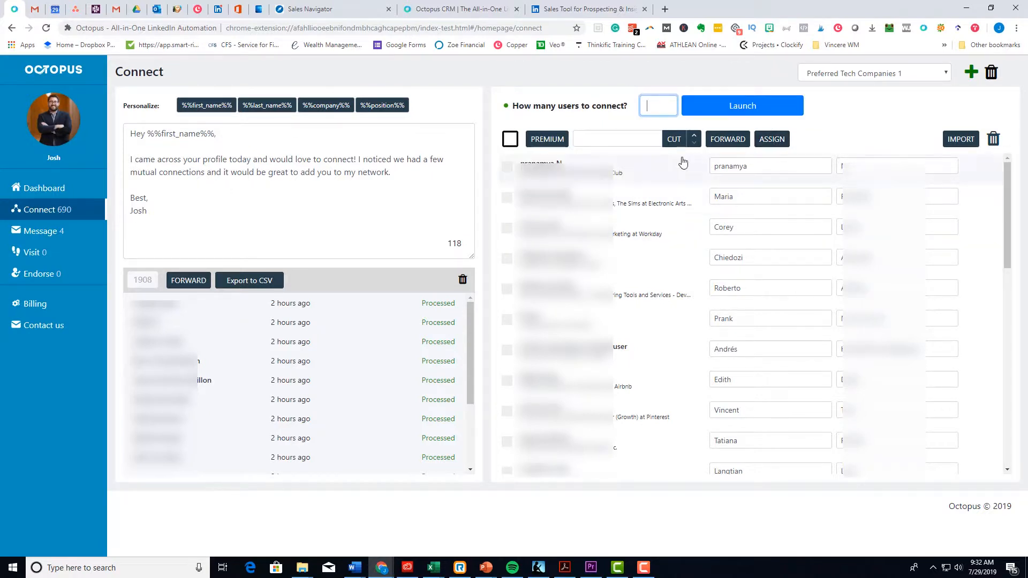
{"action": "left_click", "coordinate": [765, 140]}
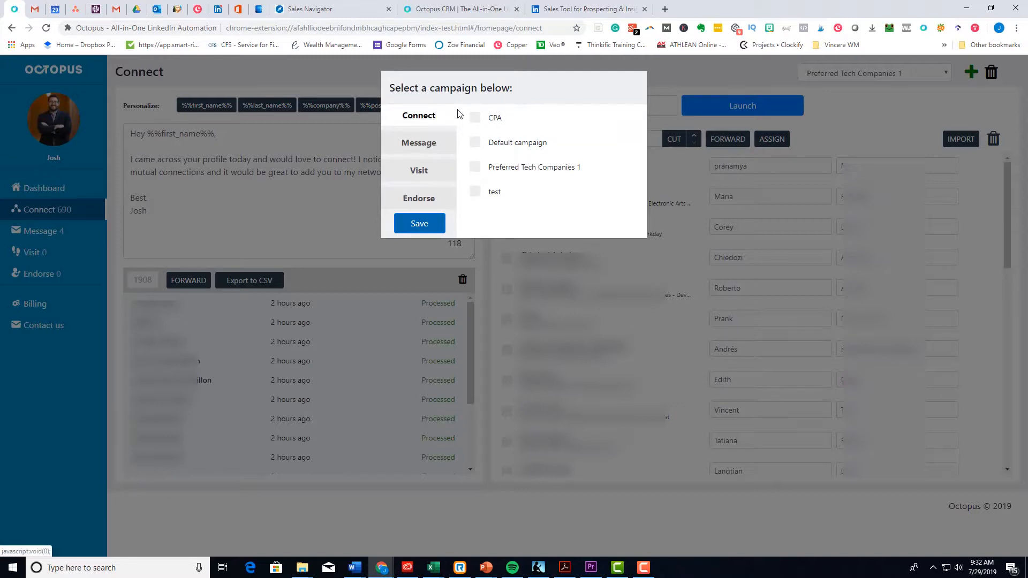
{"action": "left_click", "coordinate": [440, 141]}
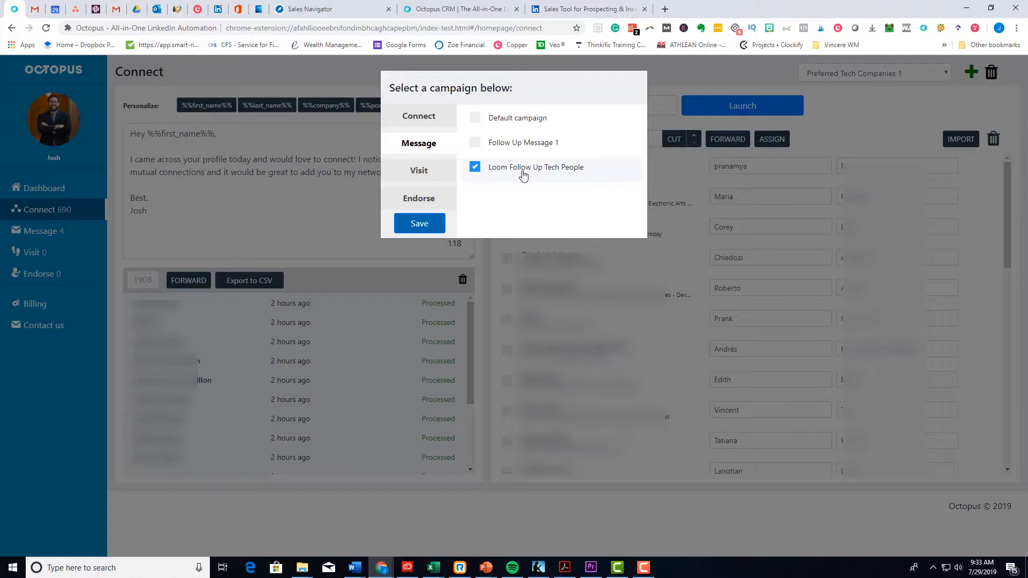
{"action": "left_click", "coordinate": [423, 142]}
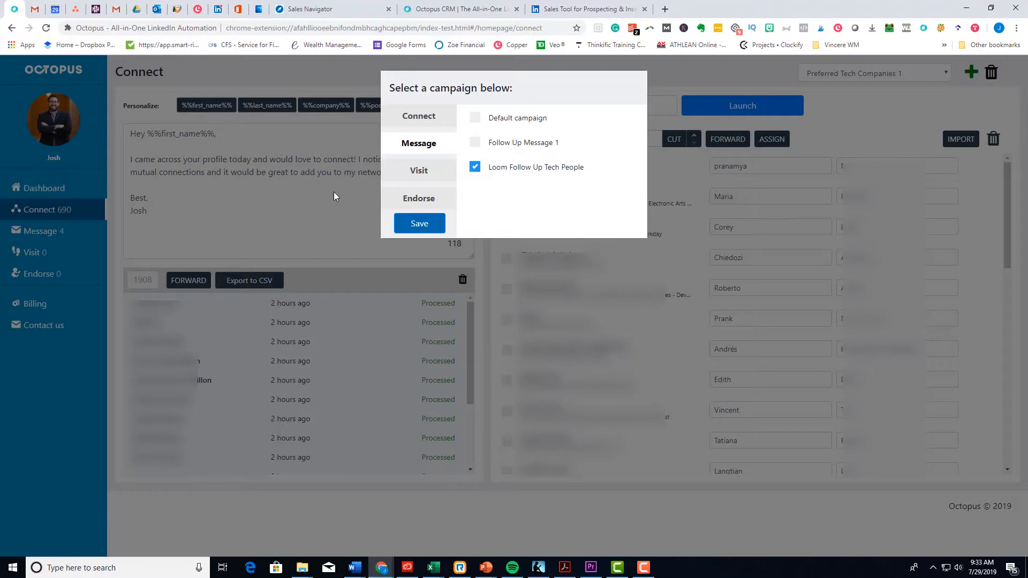
{"action": "left_click", "coordinate": [339, 220]}
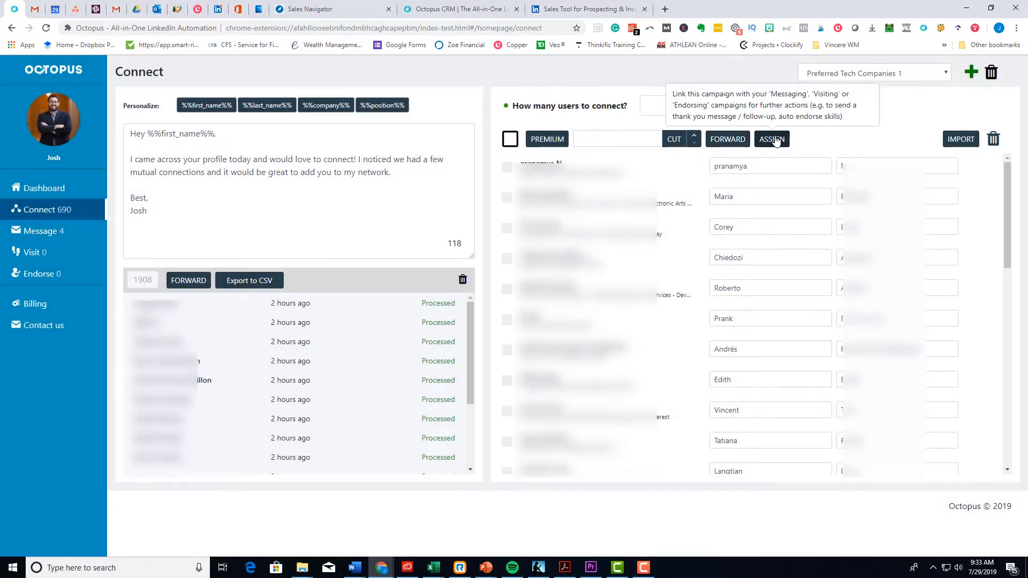
- Open the message campaigns and review the Loom Follow Up Tech People message and the campaign selection
{"action": "left_click", "coordinate": [84, 230]}
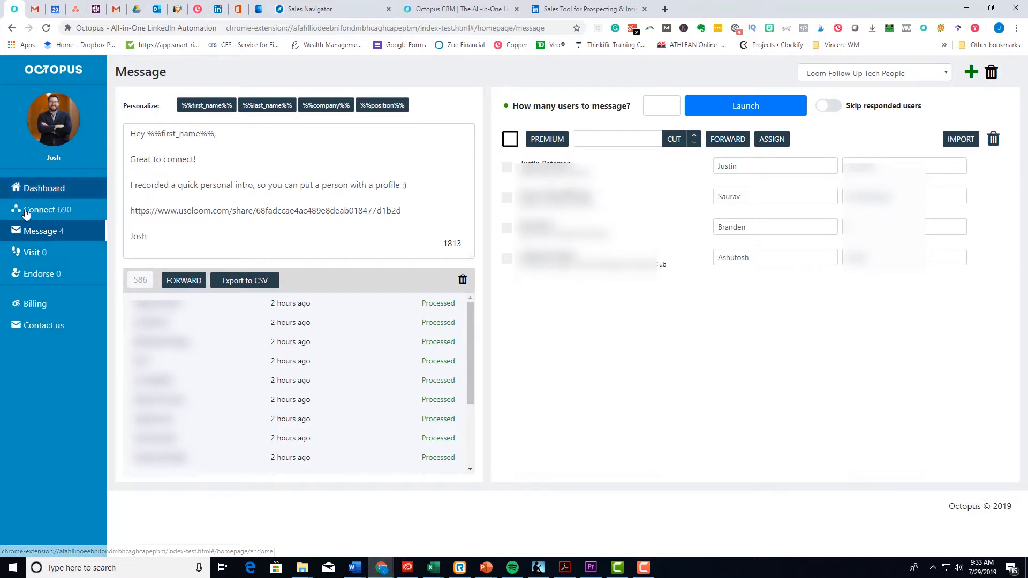
{"action": "left_click", "coordinate": [209, 237]}
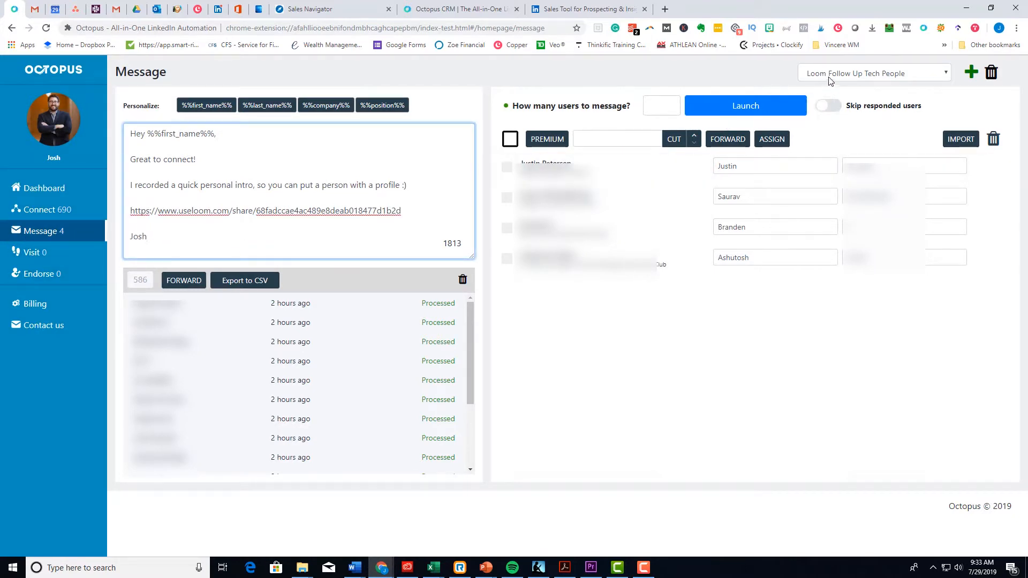
{"action": "left_click", "coordinate": [862, 75]}
{"action": "left_click", "coordinate": [844, 76]}
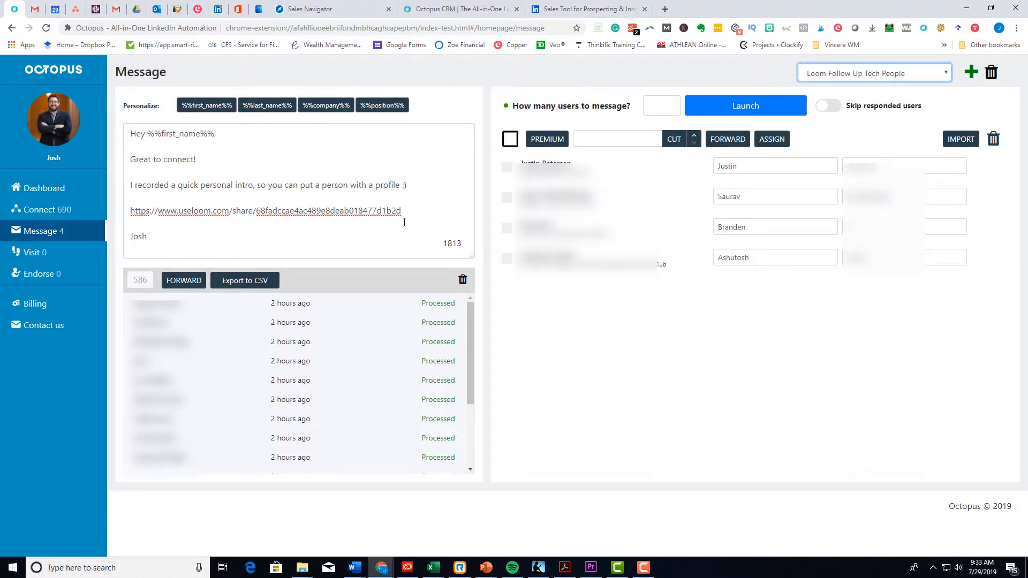